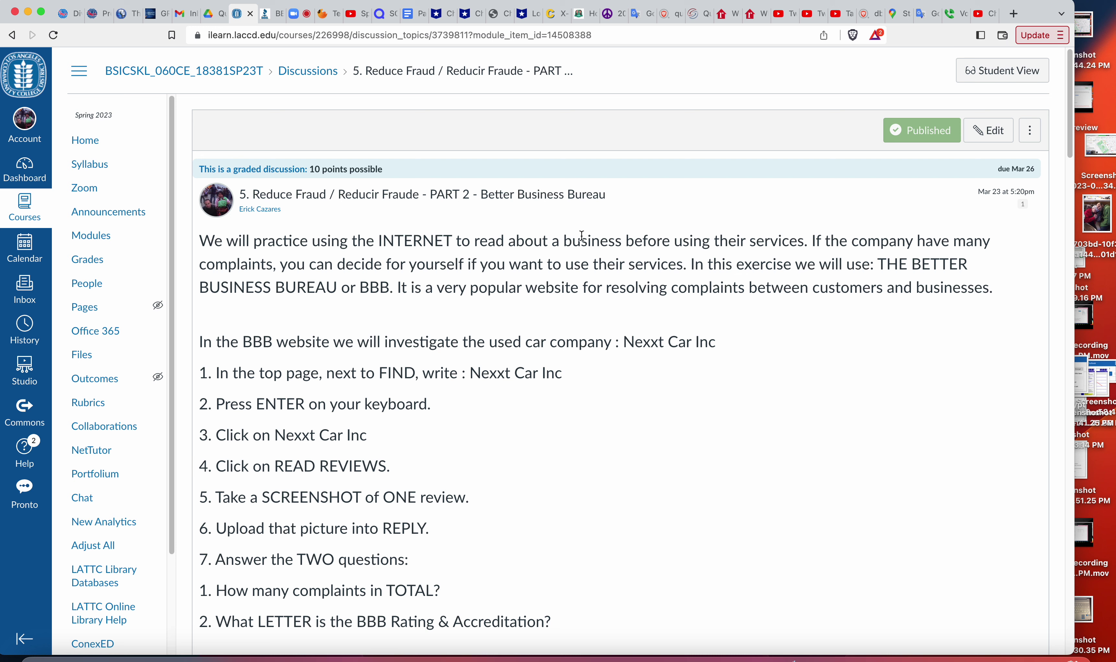
# Select 'Nexxt Car Inc' in the instructions and scroll down to the bbb.org link
pyautogui.moveTo(715, 344); pyautogui.dragTo(623, 343)
pyautogui.press('super+c')
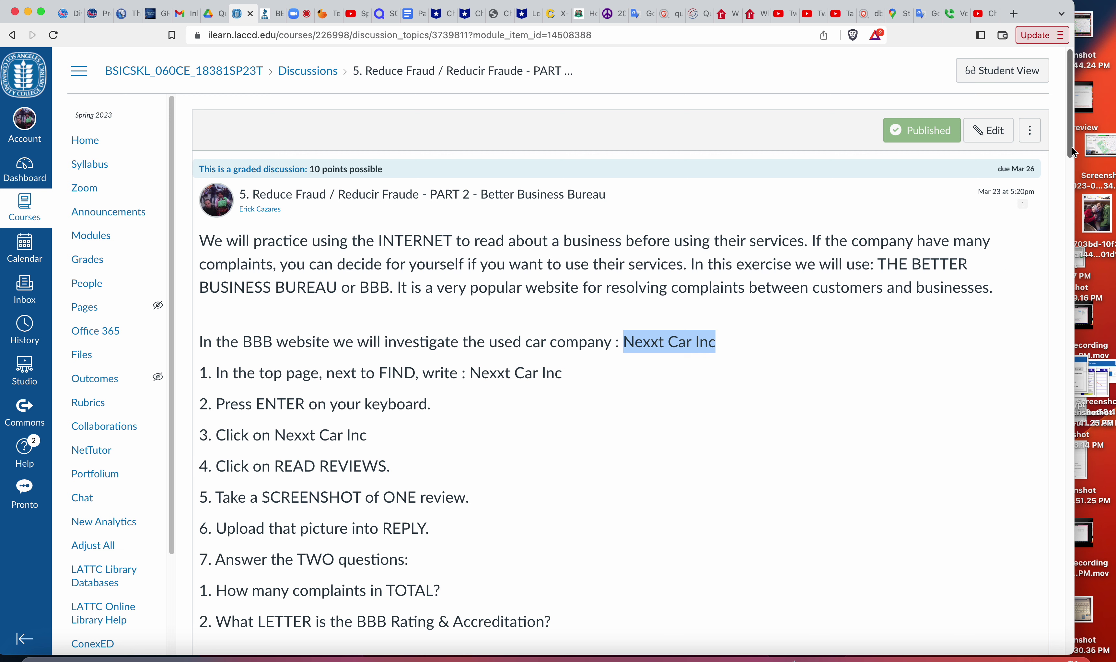
pyautogui.moveTo(1073, 152); pyautogui.dragTo(1062, 263)
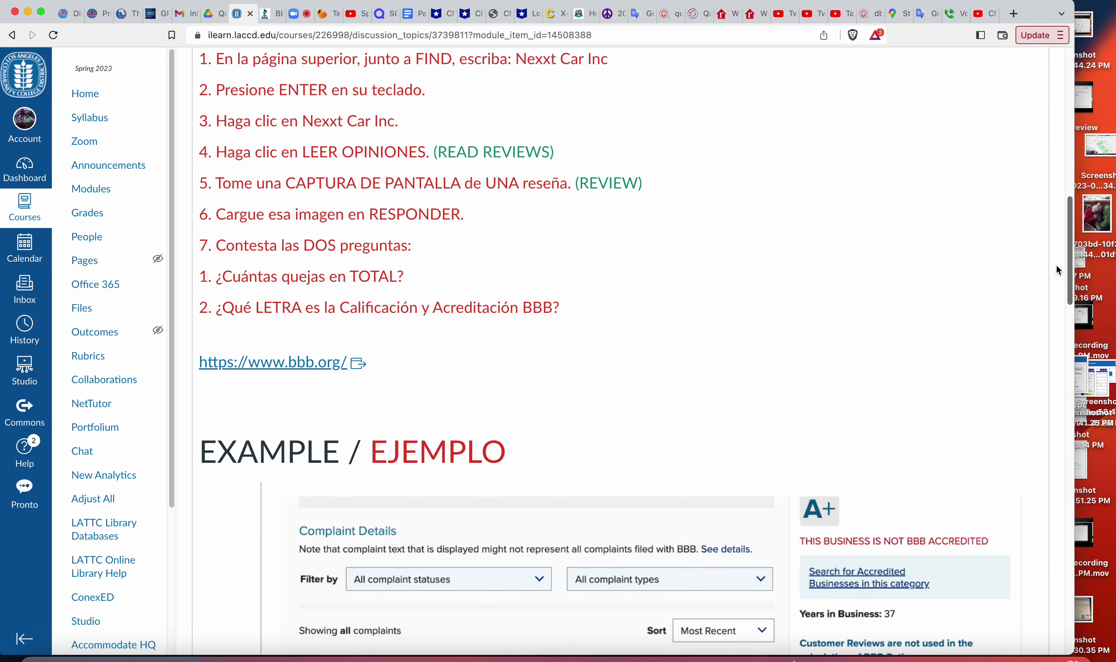
# Search bbb.org for the pasted 'Nexxt Car Inc' and open its business profile
pyautogui.click(319, 366)
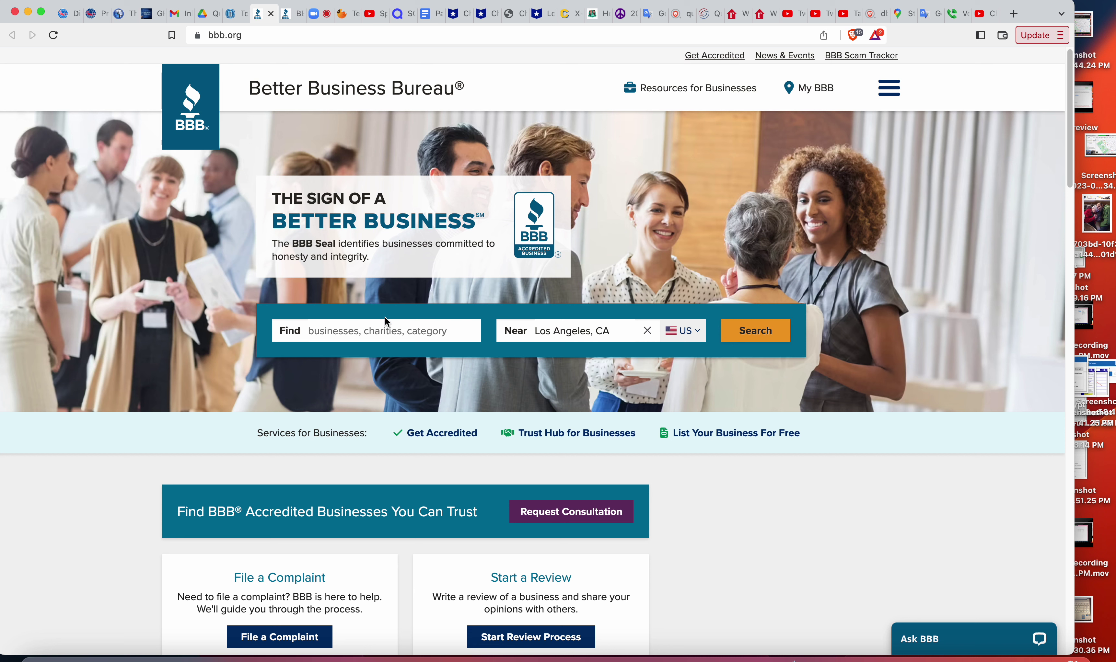
pyautogui.click(412, 331)
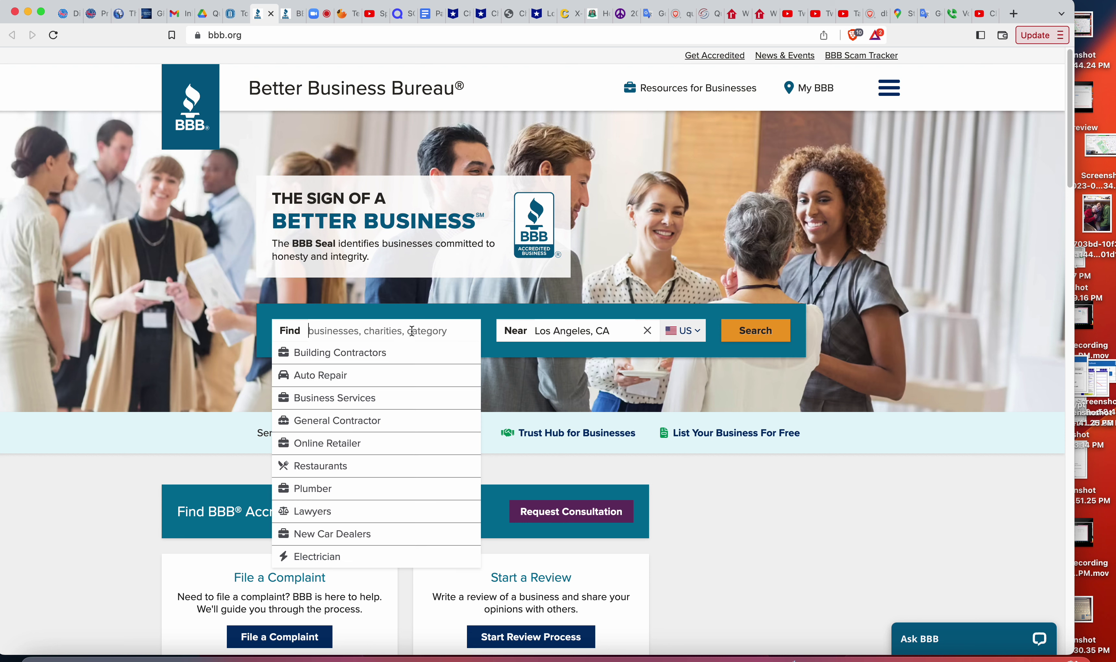
pyautogui.press('super+v')
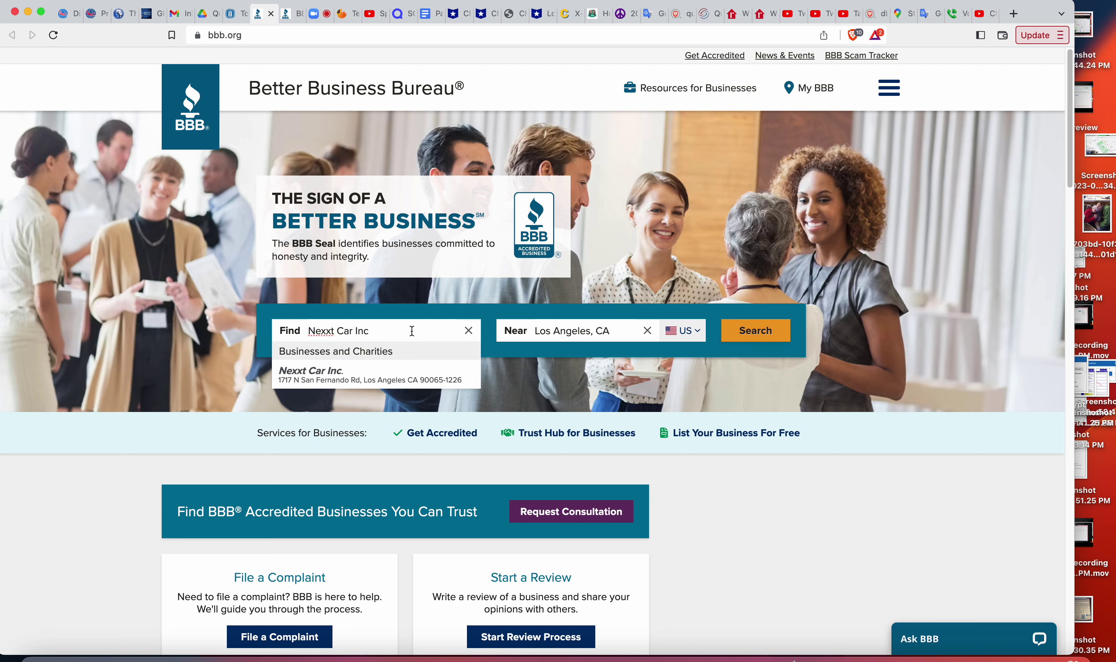
pyautogui.press('Return')
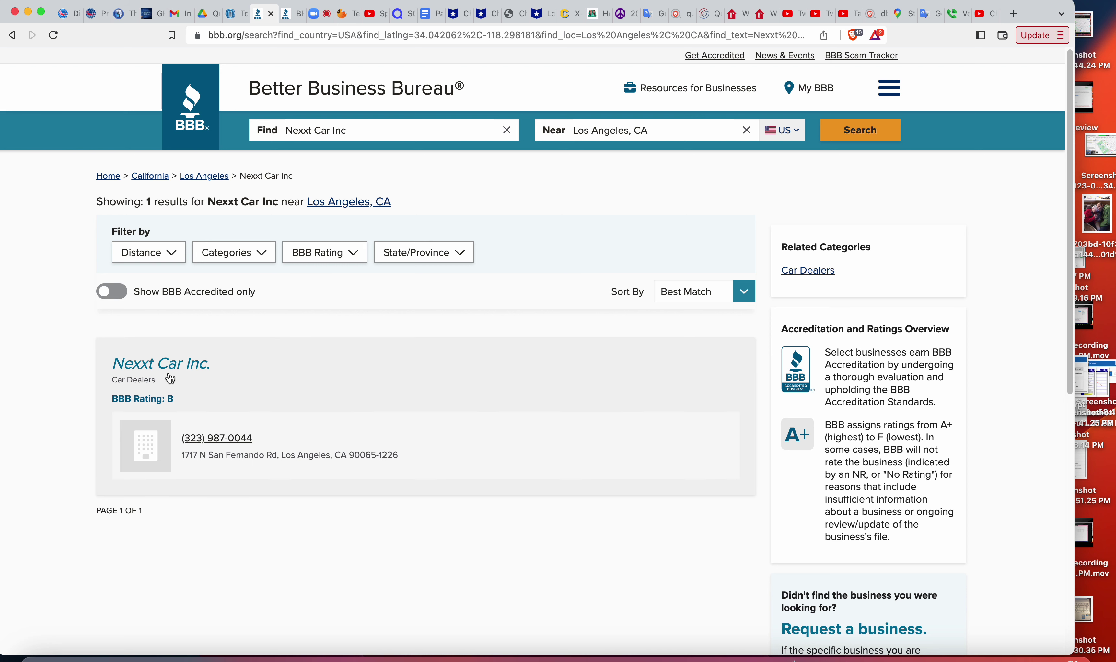
pyautogui.click(189, 371)
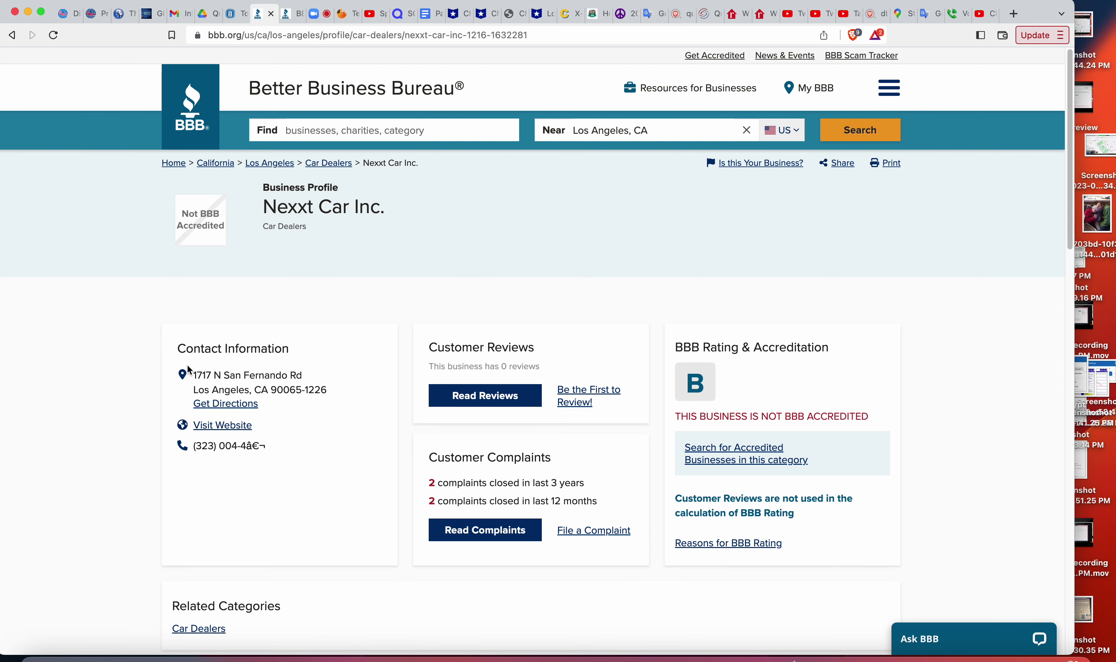
# Scroll the Nexxt Car Inc. profile and open its Read Complaints page
pyautogui.moveTo(1064, 195); pyautogui.dragTo(1058, 218)
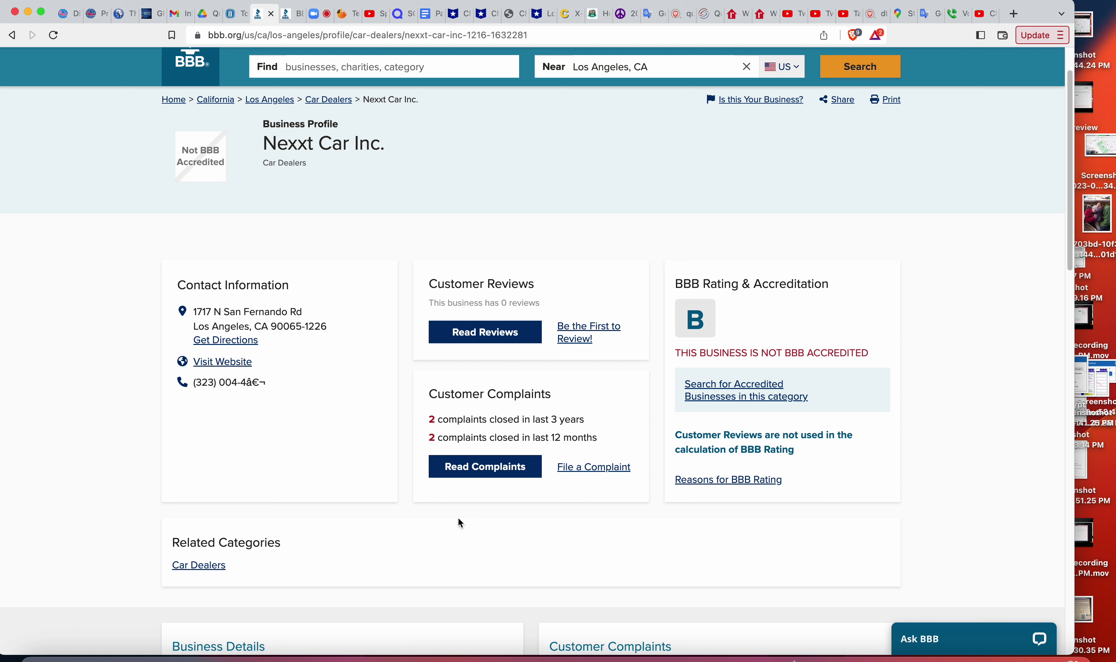
pyautogui.click(495, 470)
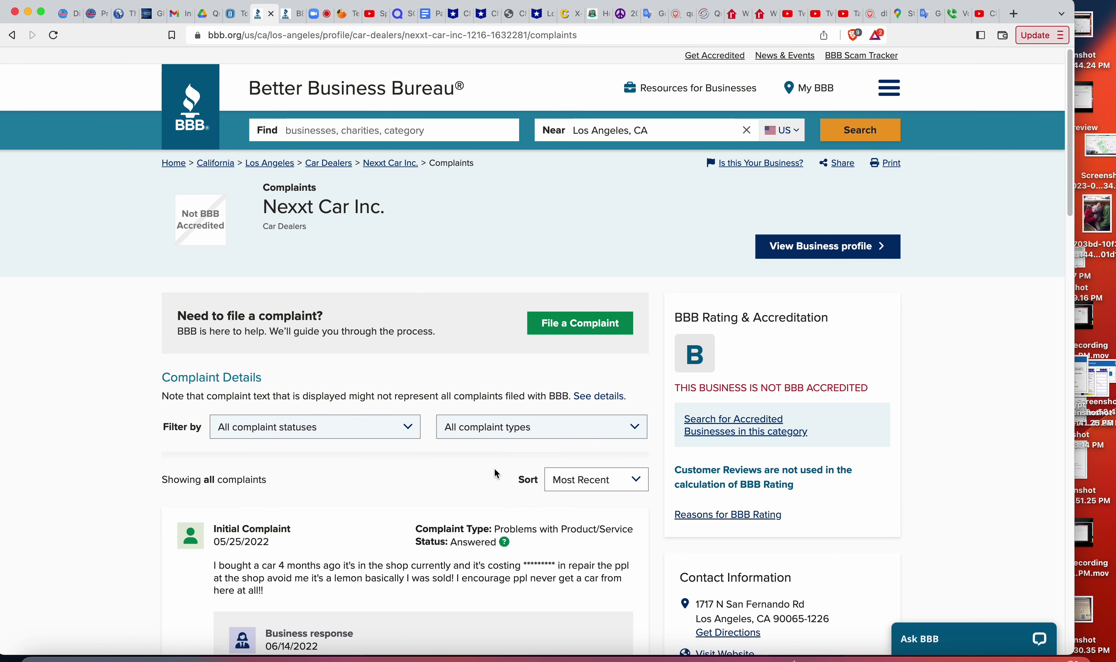
# Review the first complaint, then capture a full-screen screenshot of the complaints page with Cmd+Shift+3
pyautogui.moveTo(1071, 163); pyautogui.dragTo(1071, 250)
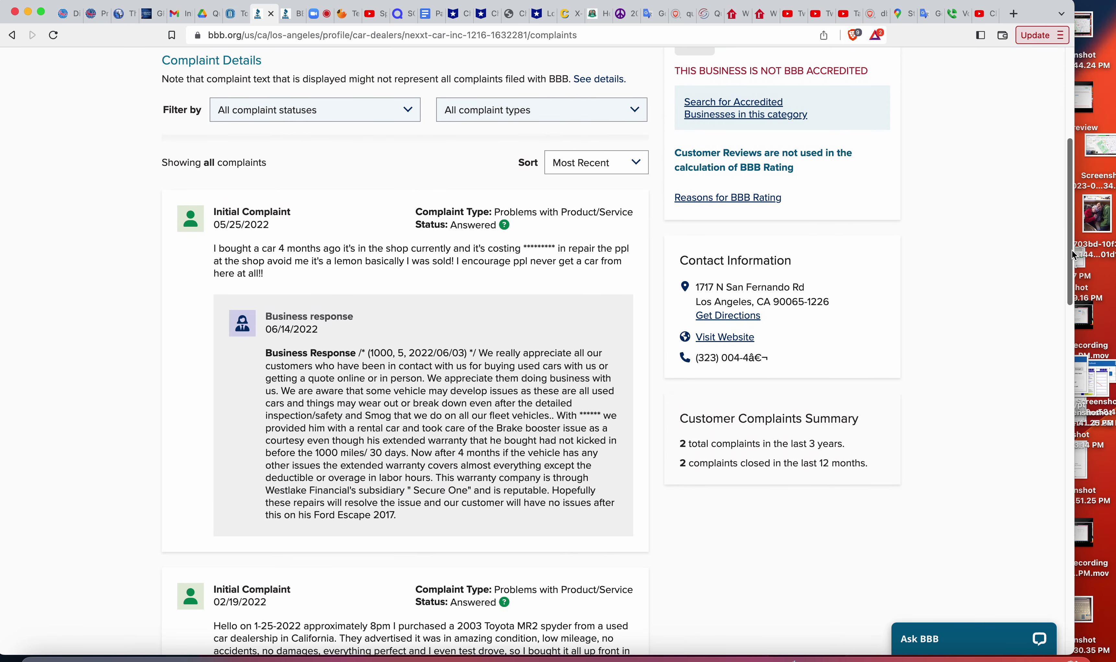
pyautogui.moveTo(270, 270); pyautogui.dragTo(213, 256)
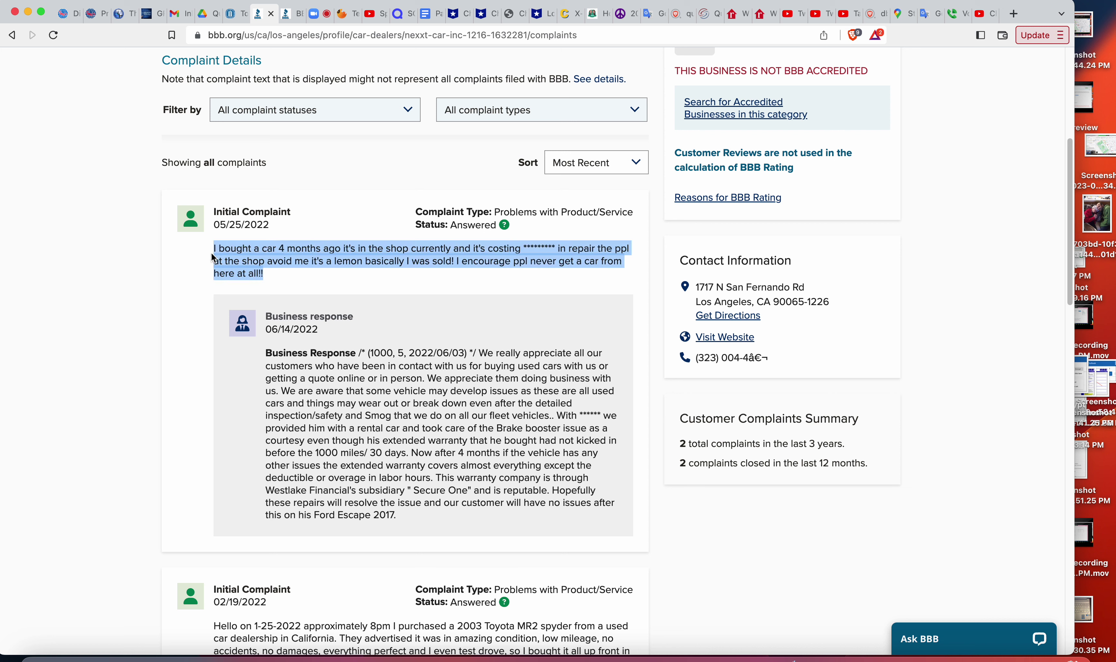
pyautogui.click(384, 271)
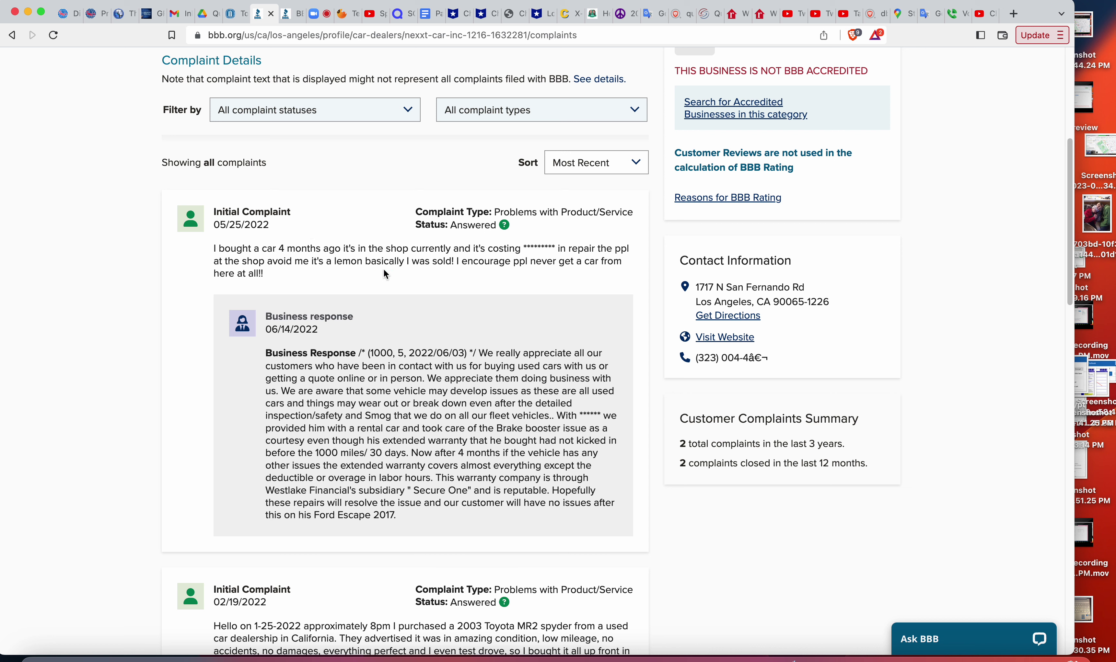
pyautogui.moveTo(279, 271); pyautogui.dragTo(211, 248)
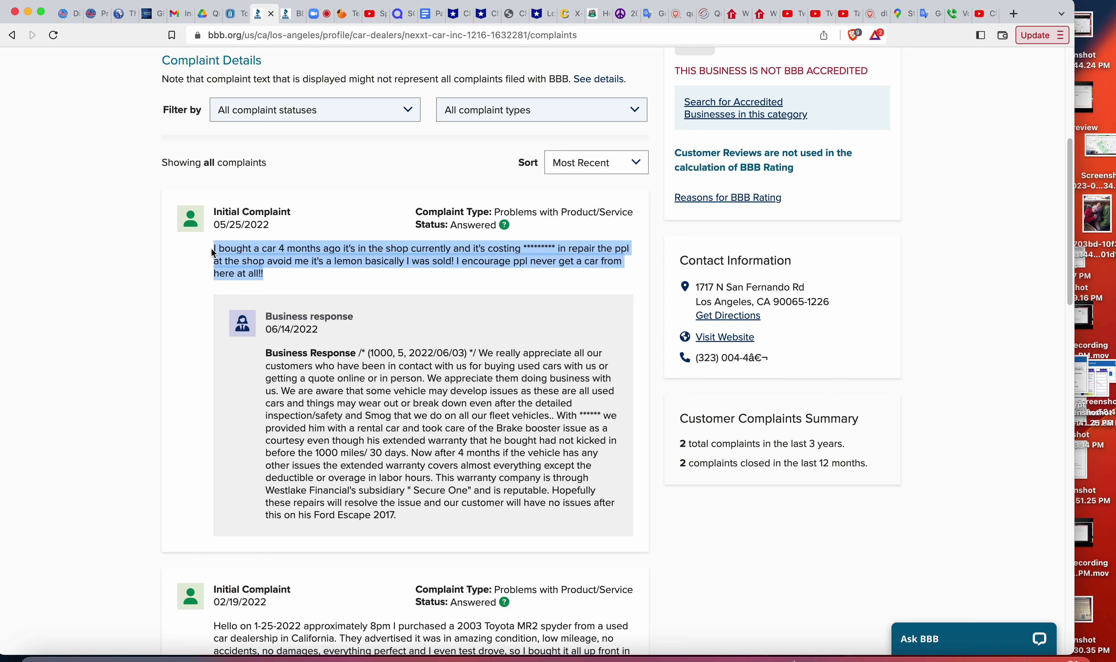
pyautogui.click(366, 257)
pyautogui.moveTo(1067, 168); pyautogui.dragTo(1065, 150)
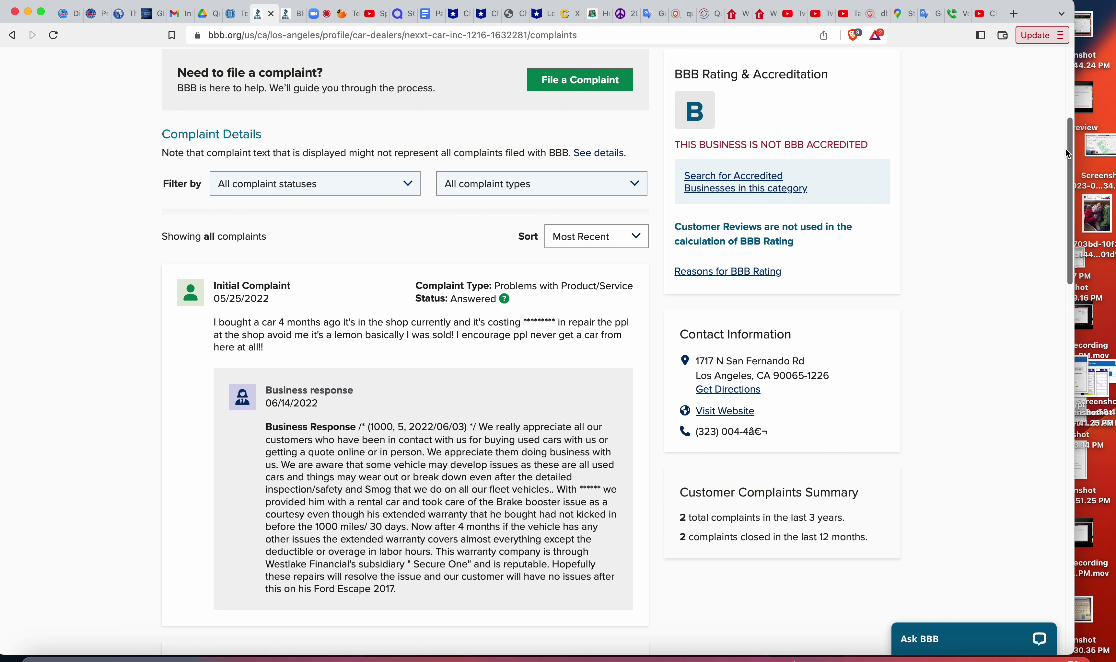
pyautogui.press('super+shift+3')
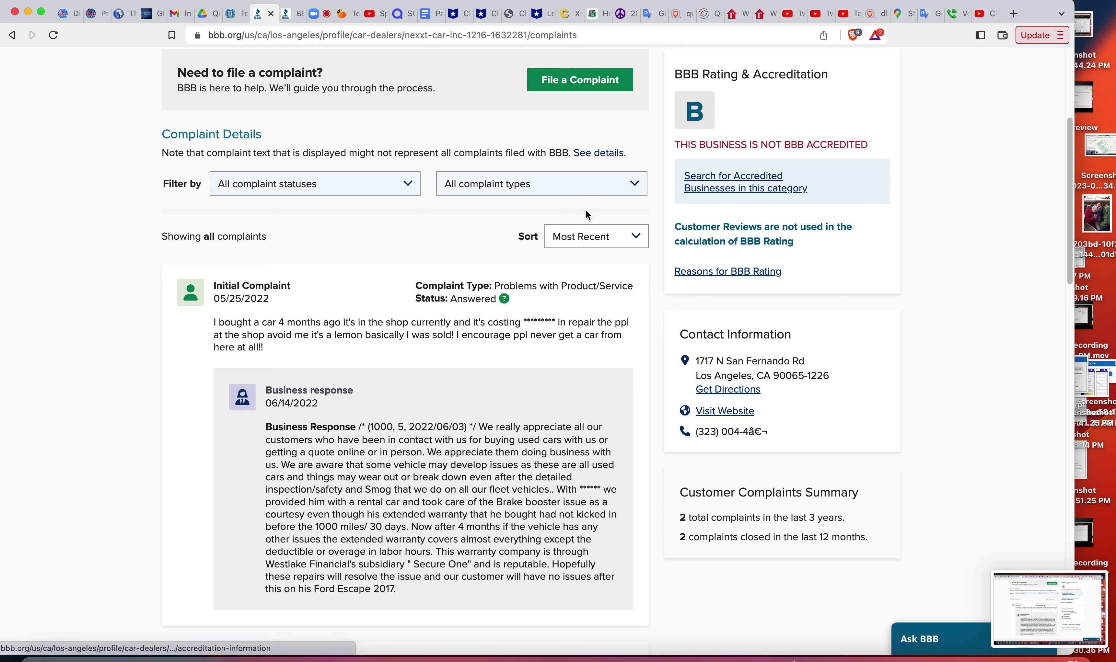
pyautogui.click(231, 20)
# Select the two questions to answer and scroll down to the Reply bar
pyautogui.moveTo(580, 315); pyautogui.dragTo(210, 278)
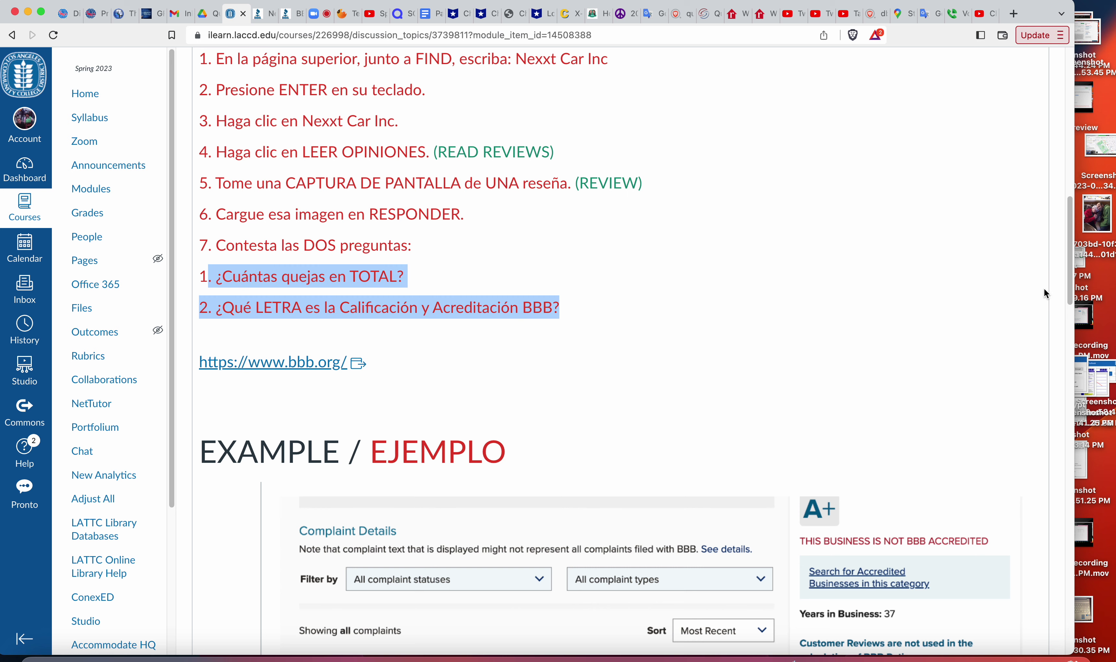
pyautogui.moveTo(1070, 295); pyautogui.dragTo(1055, 520)
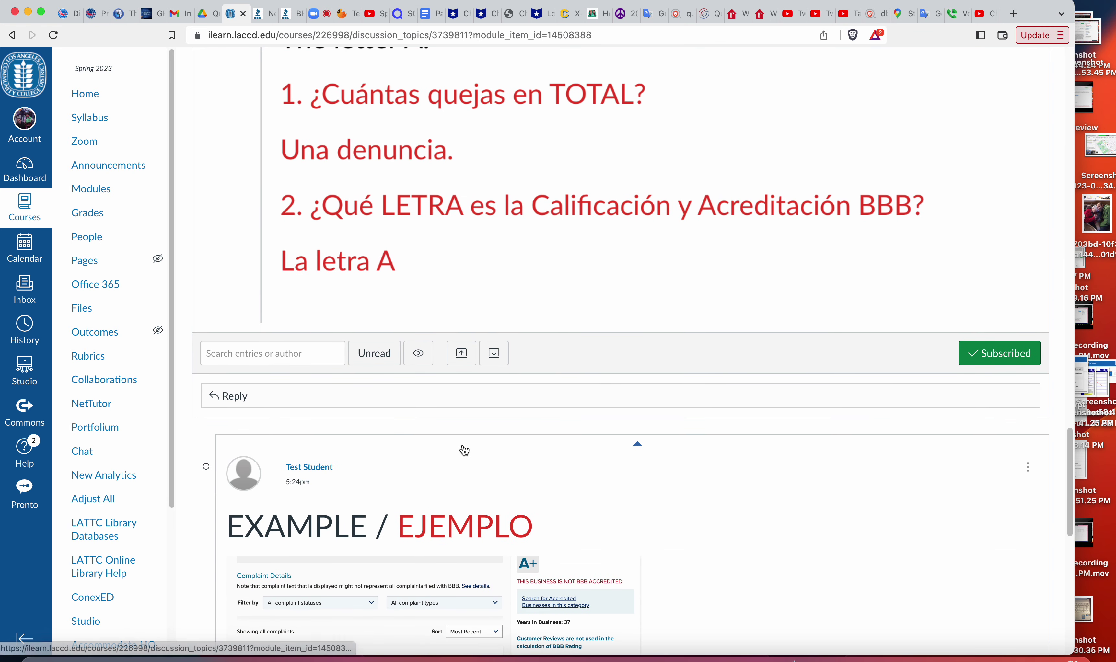
# Start a reply reading 'Este comania tiene 4 quejas en total.' and 'The company has 4 complaints in total.'
pyautogui.click(286, 394)
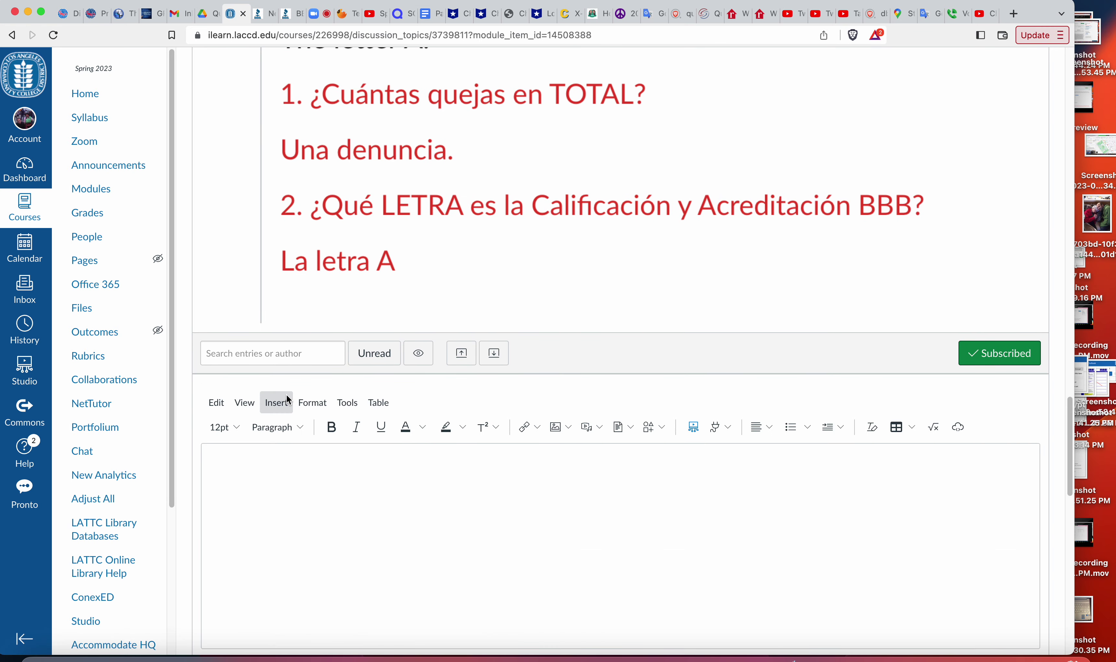
pyautogui.scroll(-3, 1069, 410)
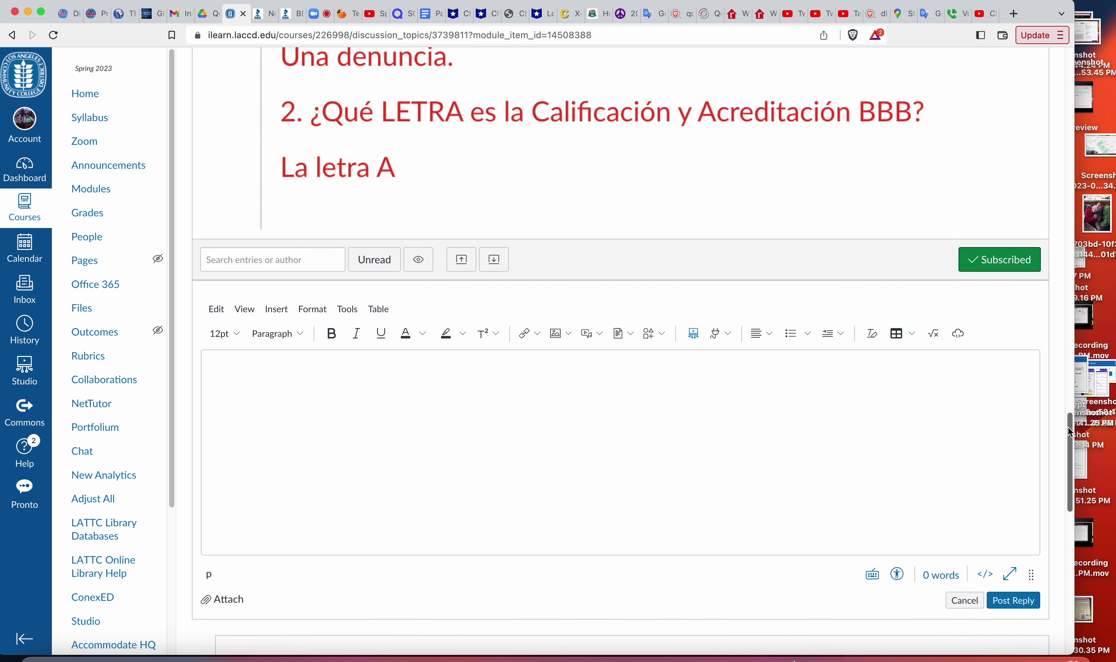
pyautogui.click(664, 358)
pyautogui.write('Este comania tiene')
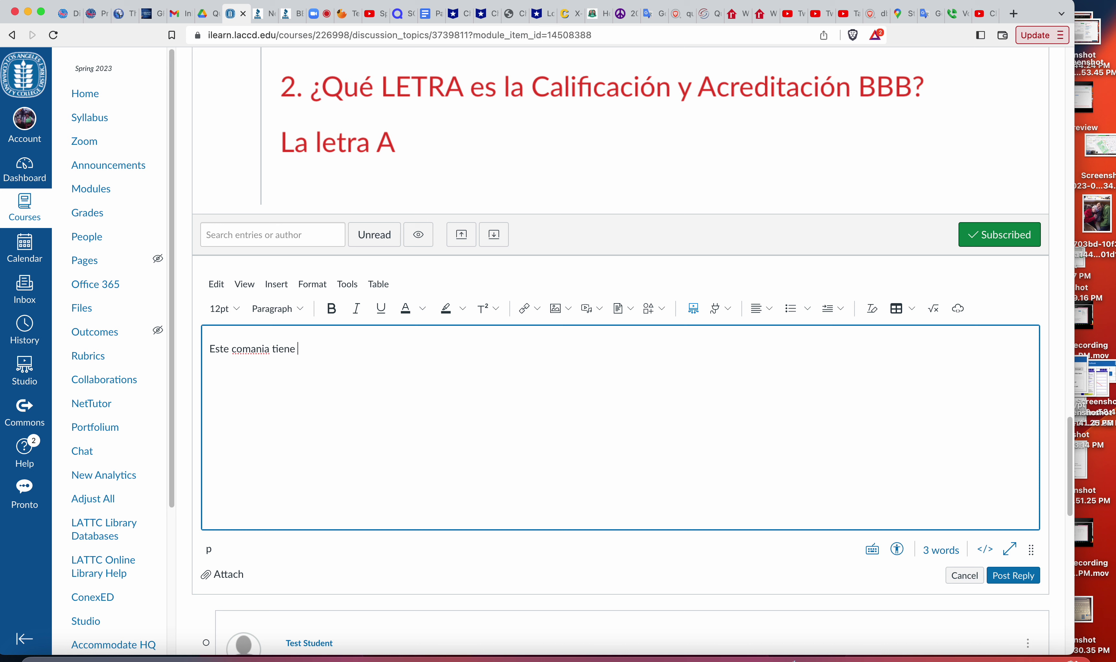
pyautogui.write('4')
pyautogui.press('BackSpace')
pyautogui.write('4 quejas en total.')
pyautogui.press('Return')
pyautogui.write('The company has 4 complaints in total.')
# Correct 'comania' to 'negocio' in the Spanish sentence, then select both reply lines
pyautogui.press('super+a')
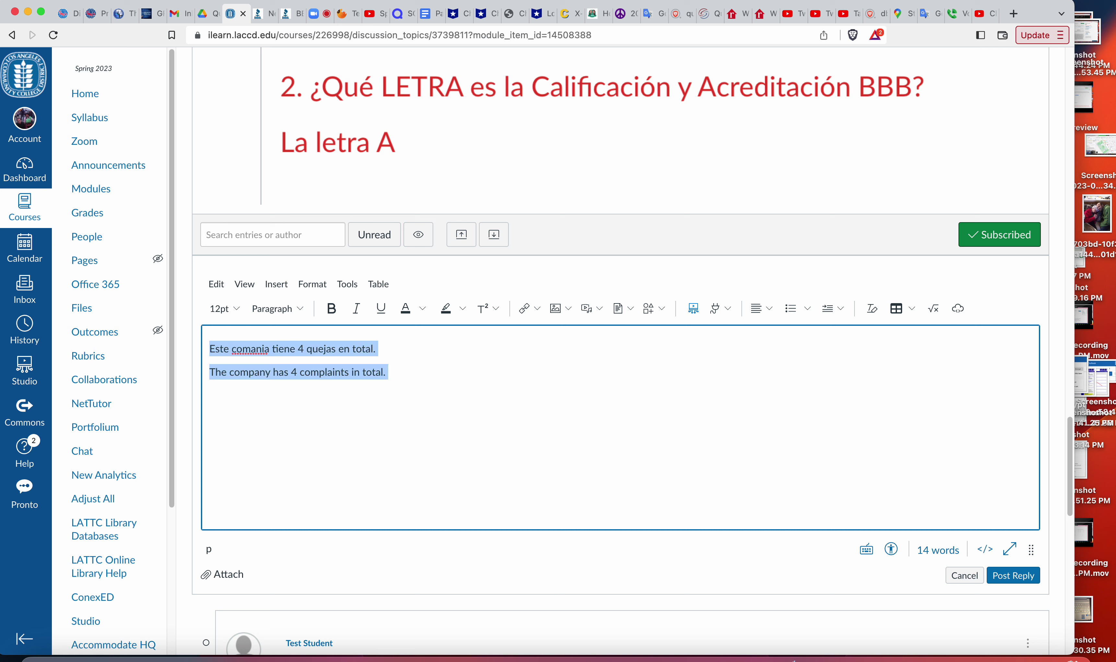
pyautogui.click(289, 353)
pyautogui.rightClick(249, 354)
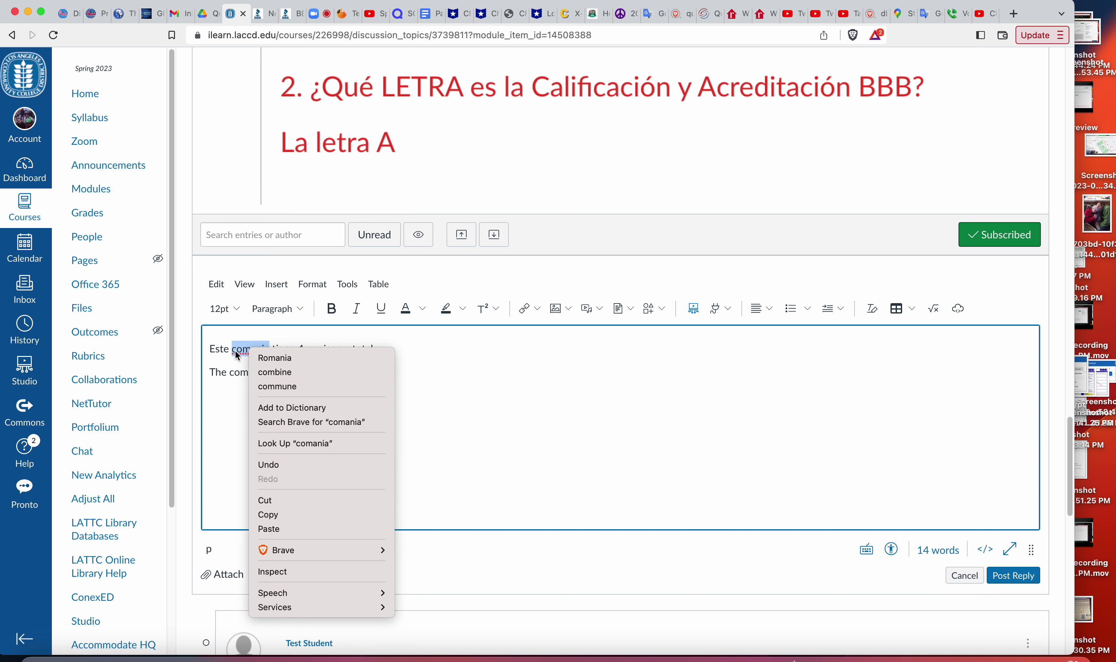
pyautogui.click(239, 355)
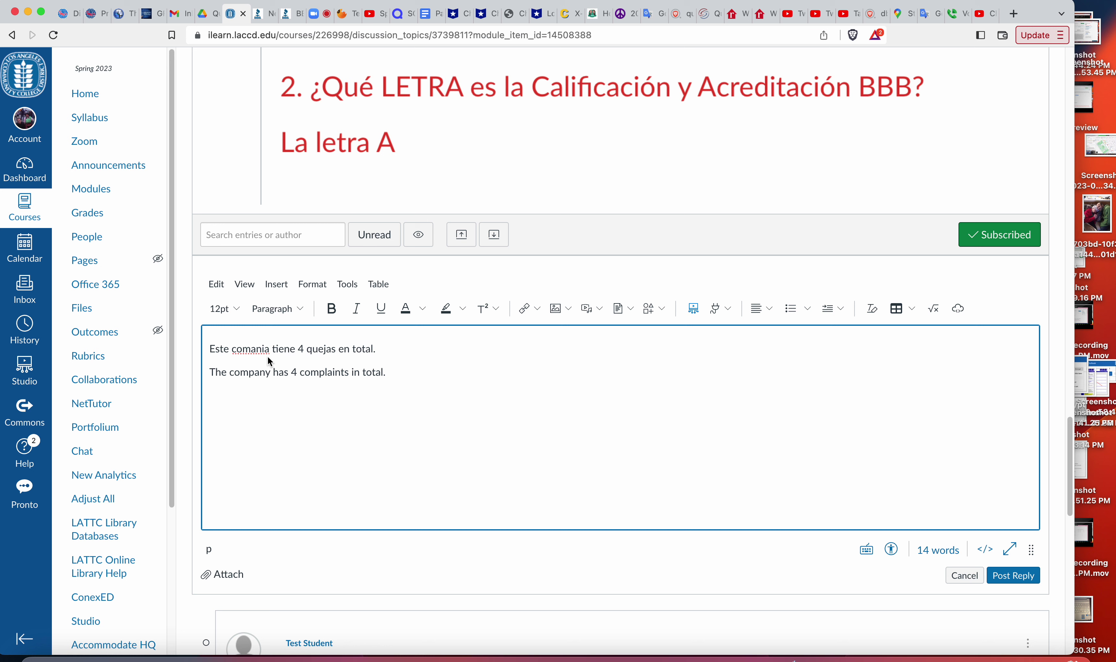
pyautogui.press('BackSpace')
pyautogui.press('BackSpace')
pyautogui.press('BackSpace')
pyautogui.press('BackSpace')
pyautogui.press('BackSpace')
pyautogui.press('BackSpace')
pyautogui.write('negocio')
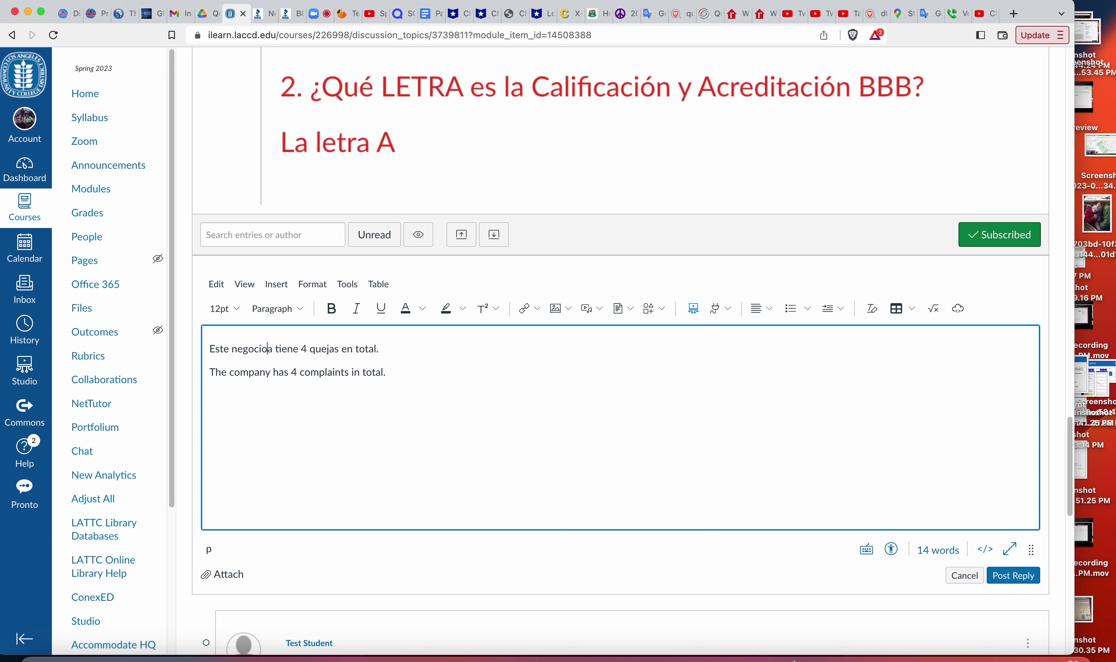
pyautogui.press('Delete')
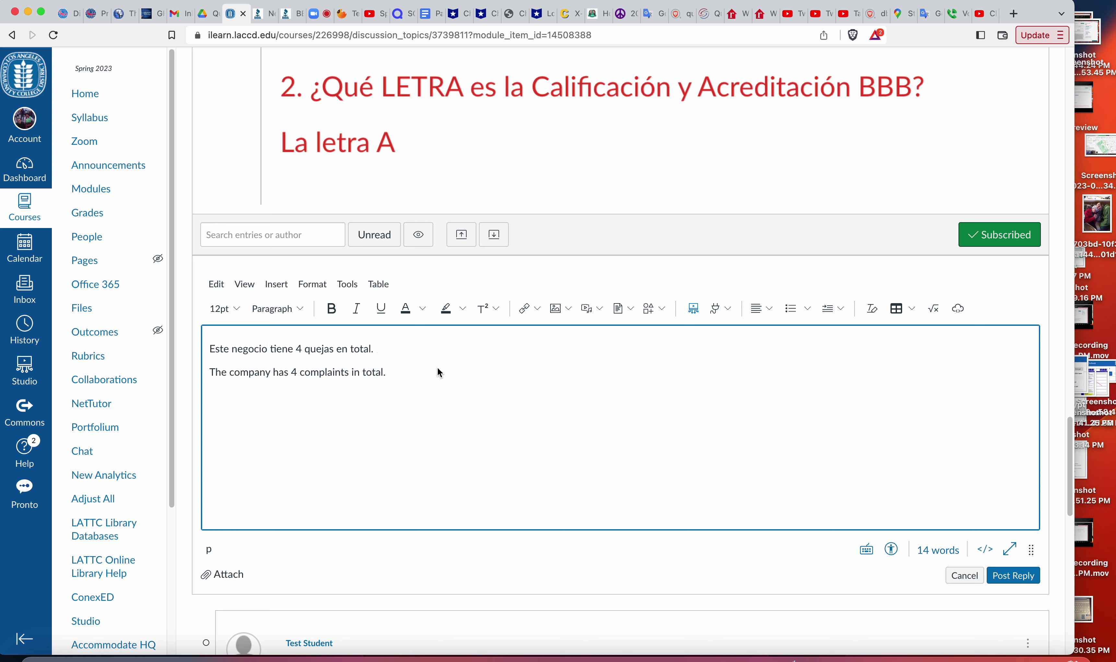
pyautogui.moveTo(398, 373); pyautogui.dragTo(207, 346)
# Set the reply text to 18pt and color the English complaints sentence red
pyautogui.click(222, 309)
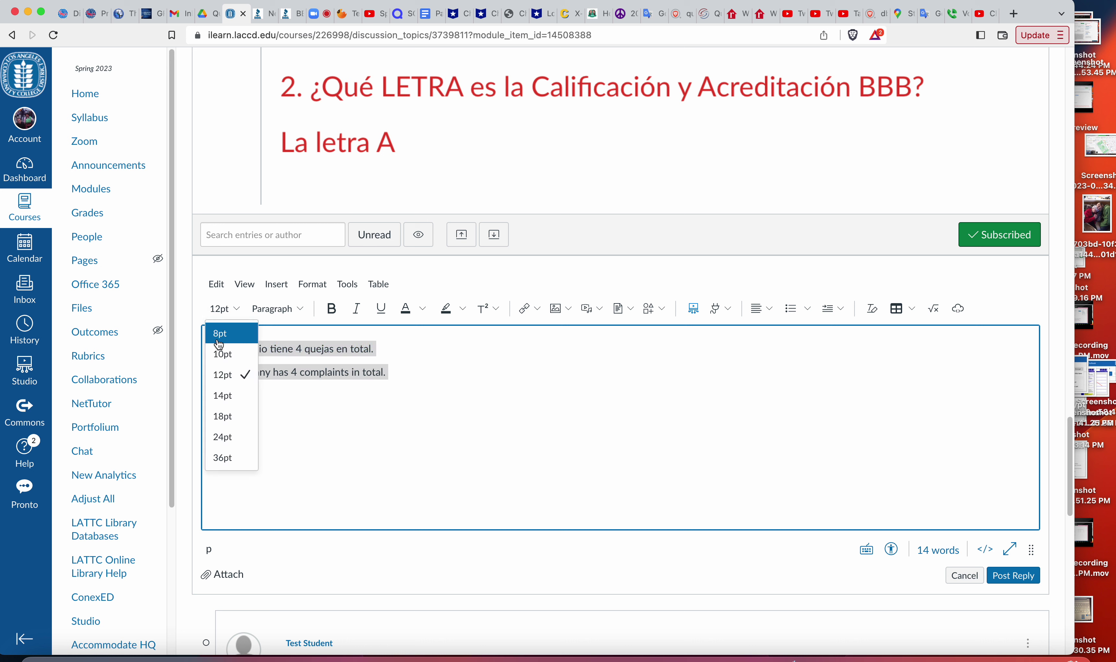
pyautogui.click(222, 416)
pyautogui.click(498, 389)
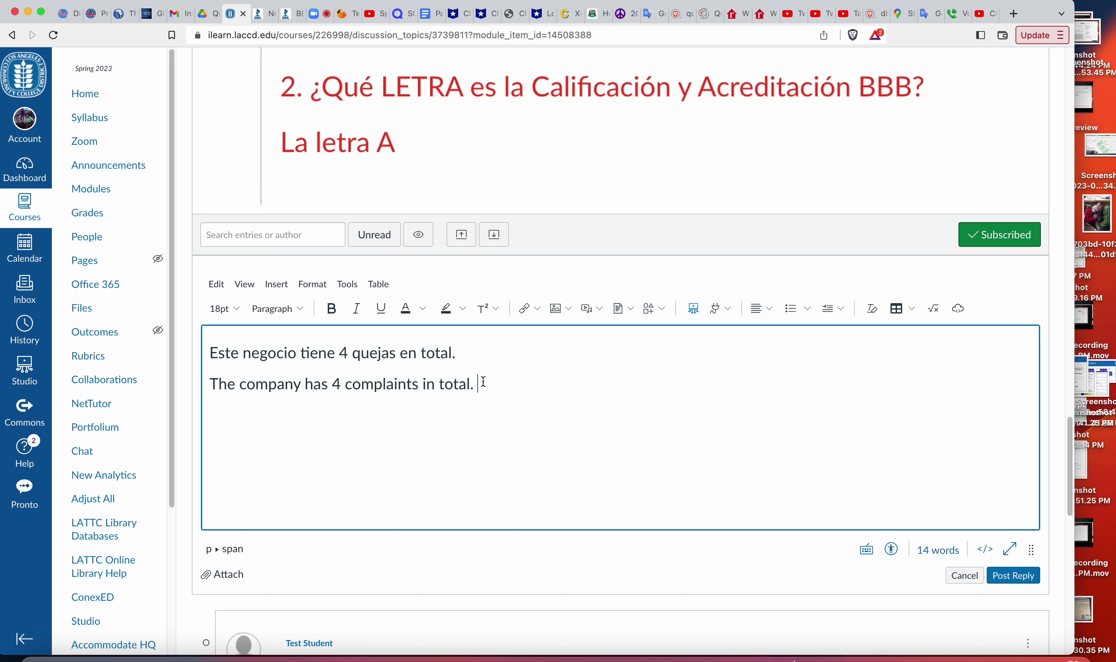
pyautogui.moveTo(481, 384); pyautogui.dragTo(198, 383)
pyautogui.click(426, 311)
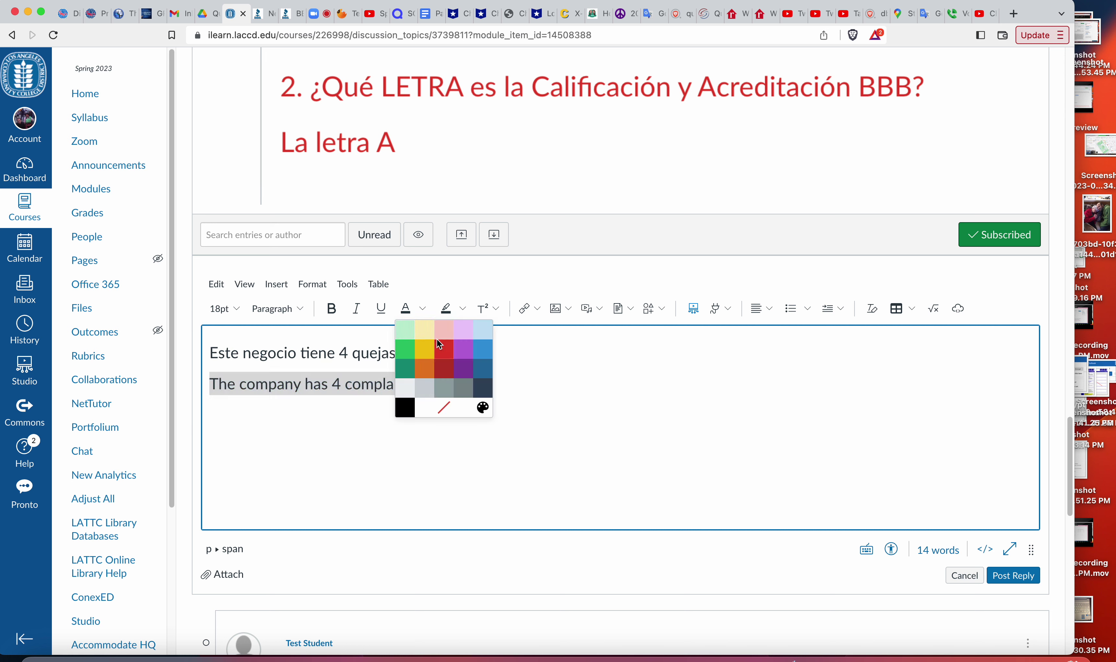
pyautogui.click(437, 343)
pyautogui.click(477, 384)
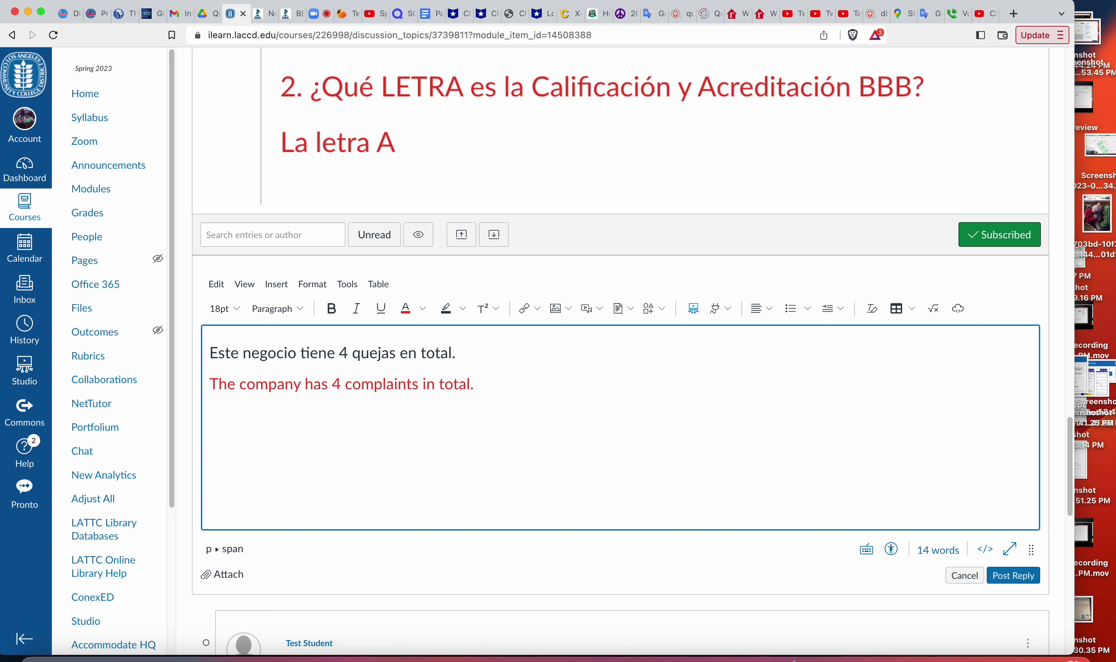
# Add lines 'La calificacion es B' and 'The letter grade is B', making the Spanish line black
pyautogui.press('Return')
pyautogui.write('La calificacion es ')
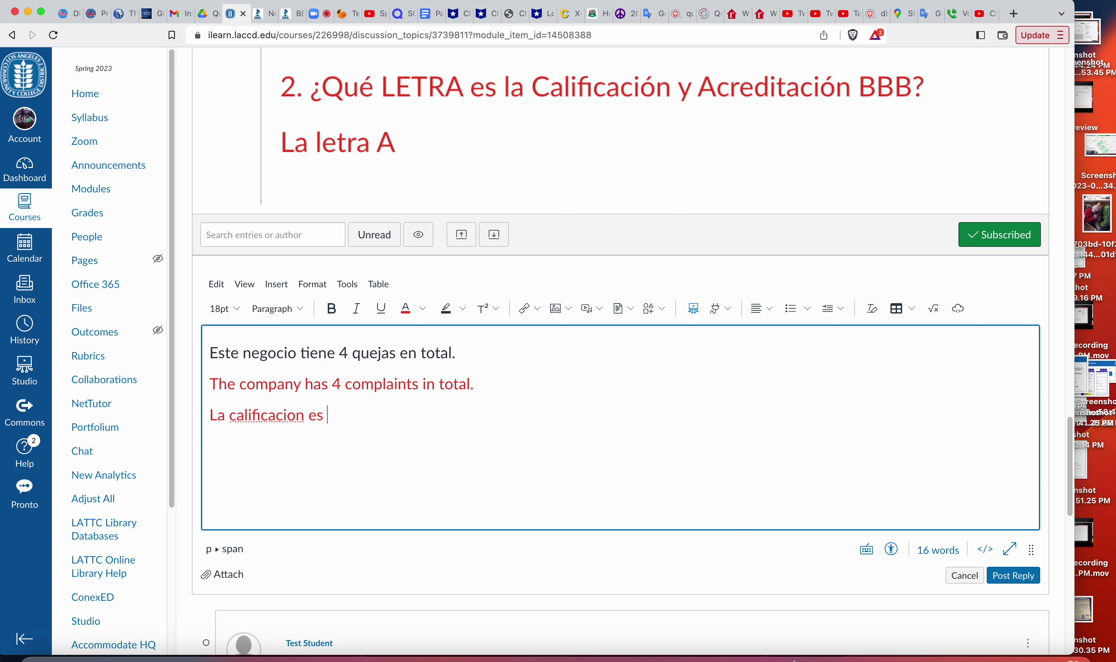
pyautogui.write('B')
pyautogui.press('Return')
pyautogui.write('The letter grade is B')
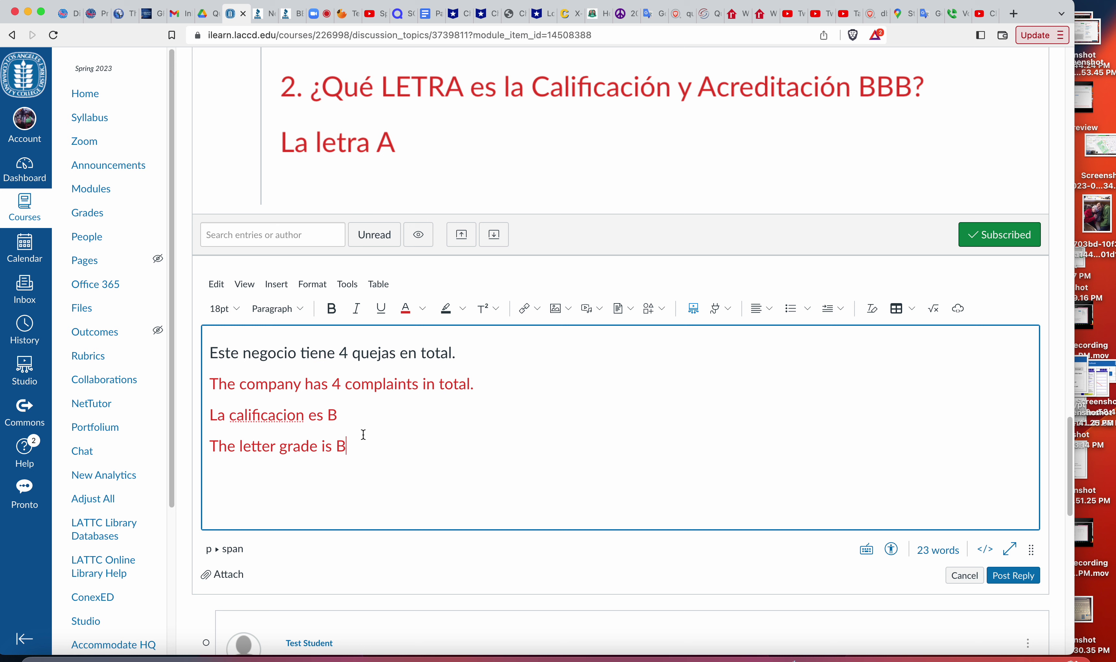
pyautogui.moveTo(358, 449); pyautogui.dragTo(204, 444)
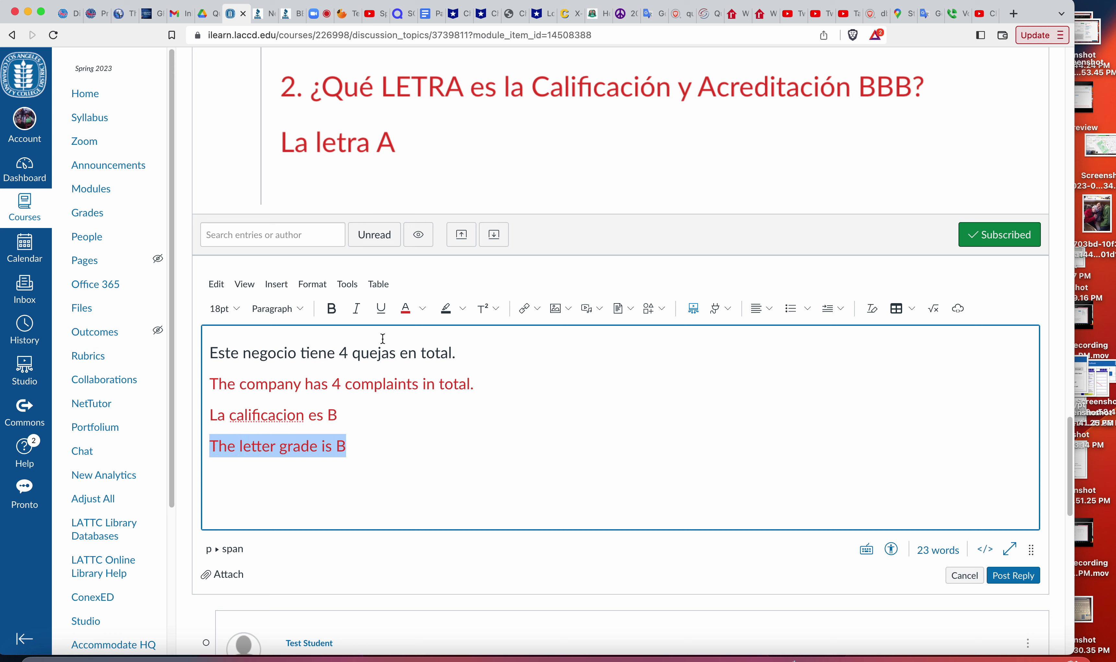
pyautogui.click(354, 413)
pyautogui.moveTo(354, 413); pyautogui.dragTo(204, 409)
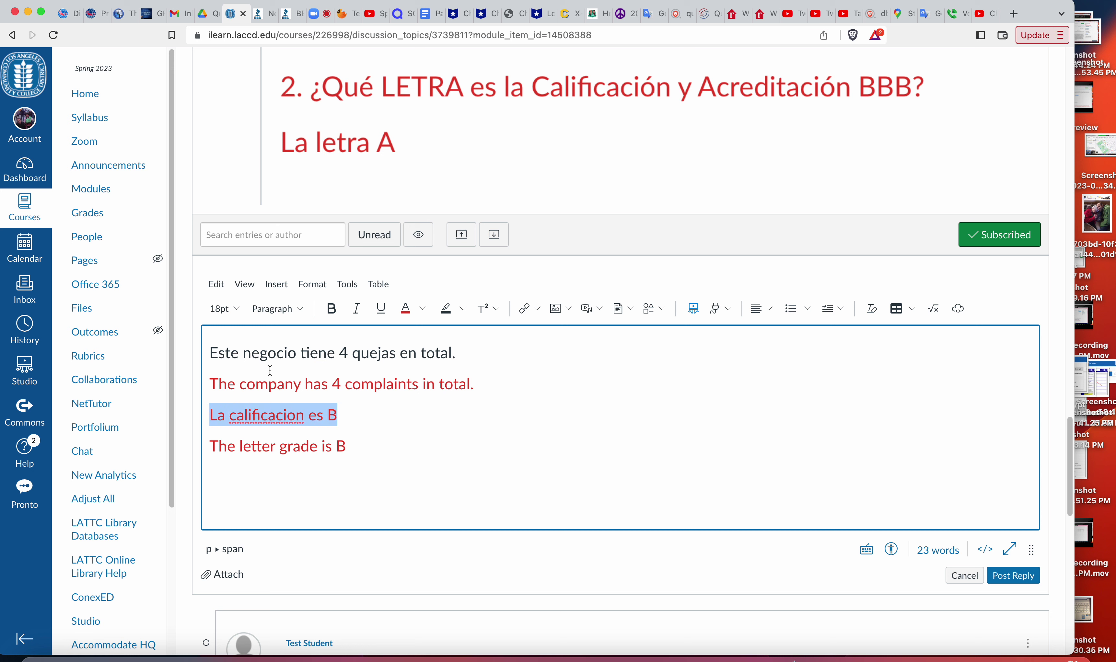
pyautogui.click(422, 308)
pyautogui.click(401, 406)
pyautogui.click(395, 475)
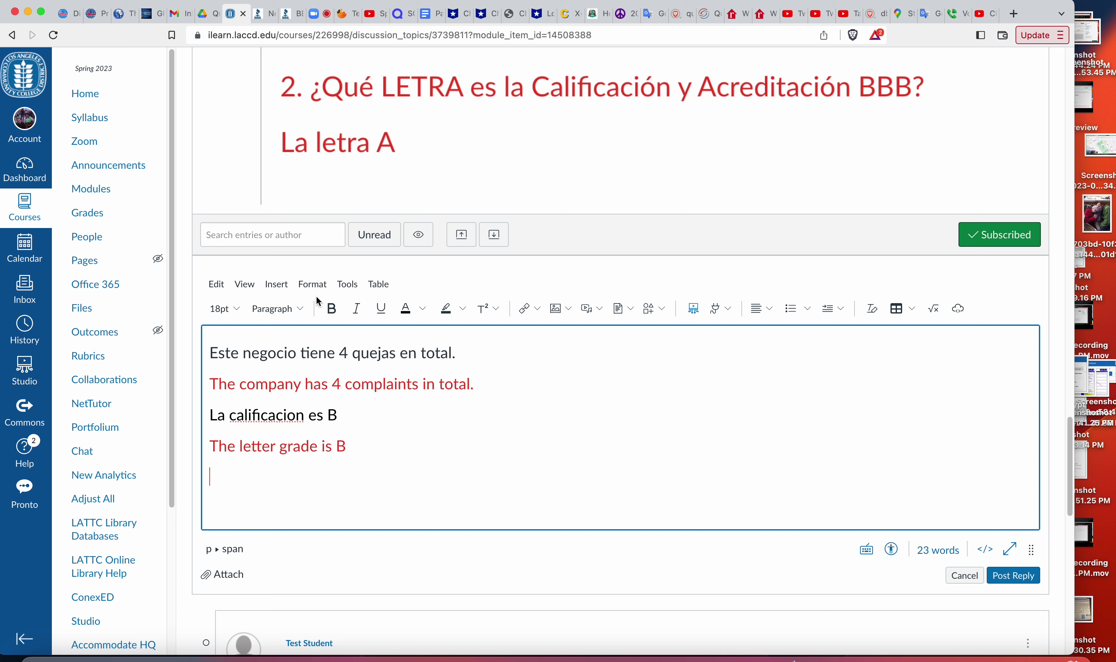
# Upload 'Screenshot 2023-03-23 at 7.53.45 PM.png' into the reply as an image and submit it
pyautogui.click(277, 287)
pyautogui.moveTo(303, 329)
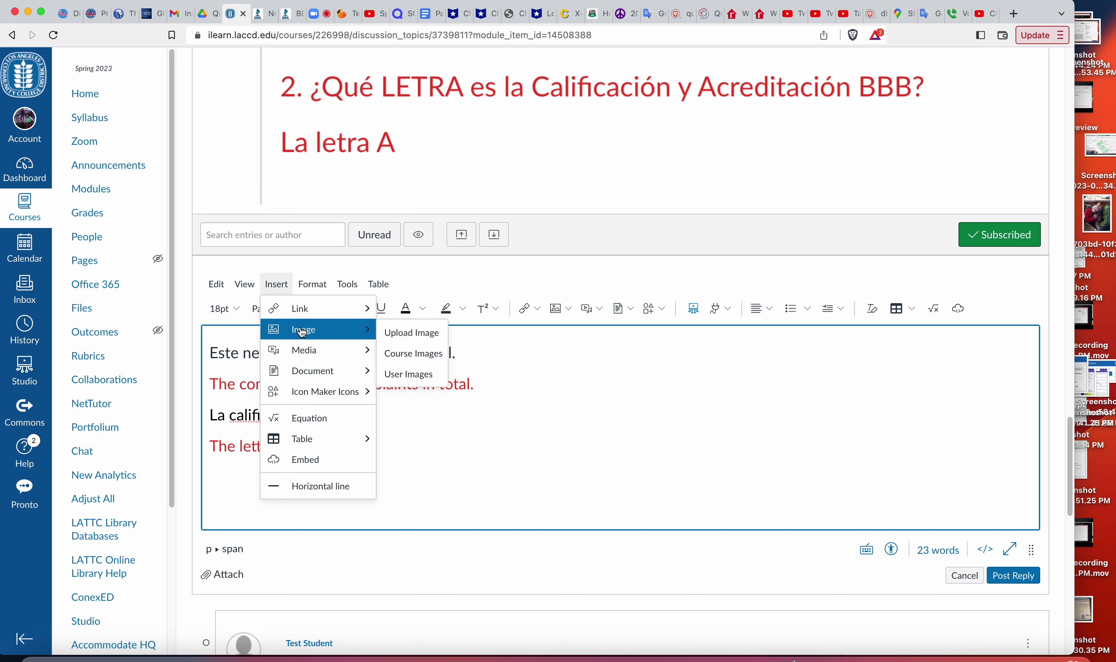
pyautogui.click(410, 334)
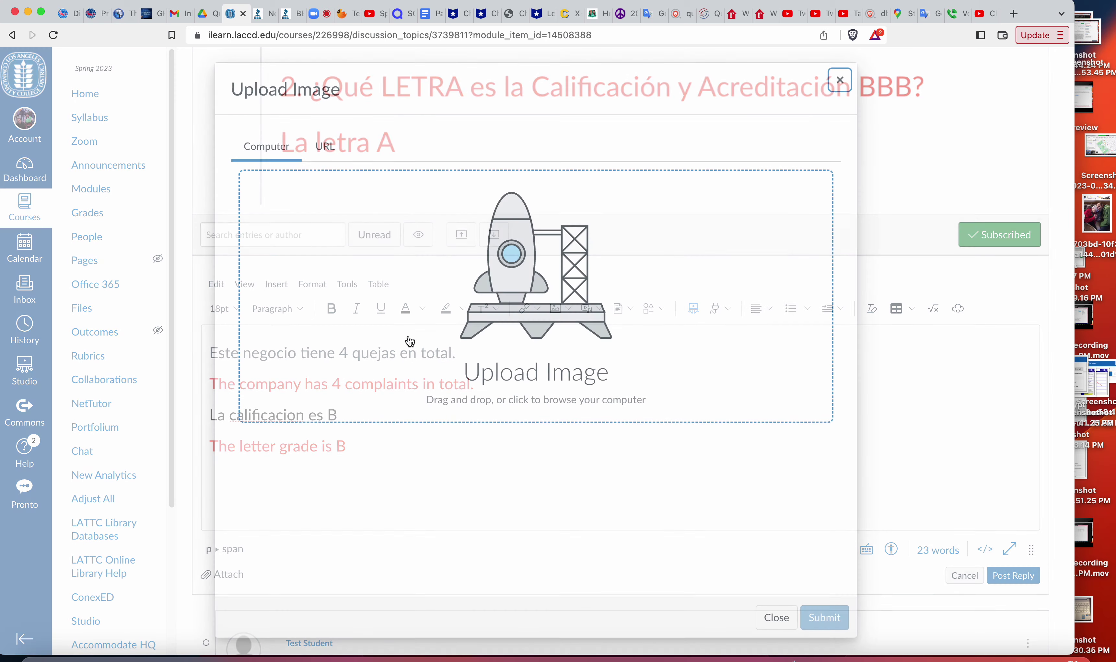
pyautogui.click(527, 265)
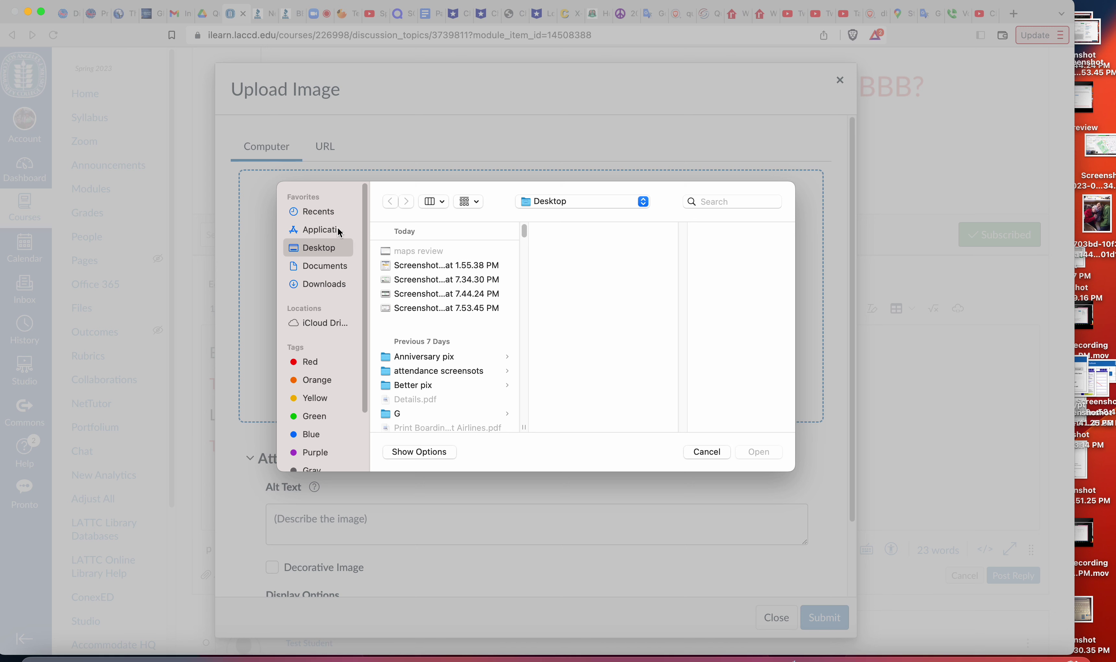
pyautogui.click(328, 217)
pyautogui.click(414, 252)
pyautogui.click(419, 296)
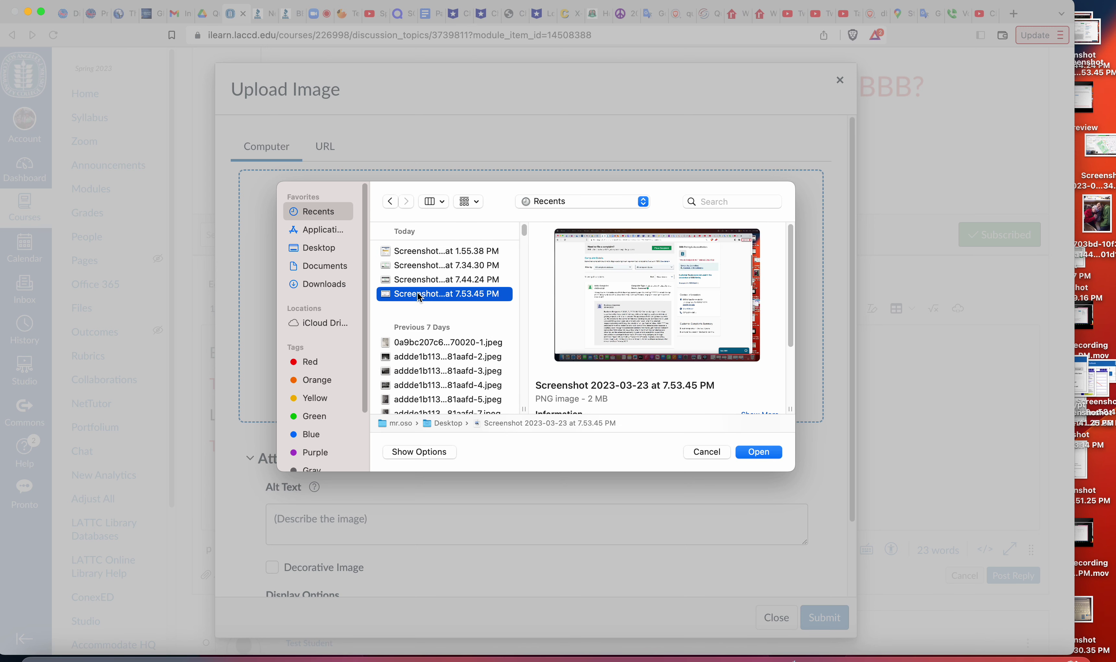
pyautogui.click(768, 452)
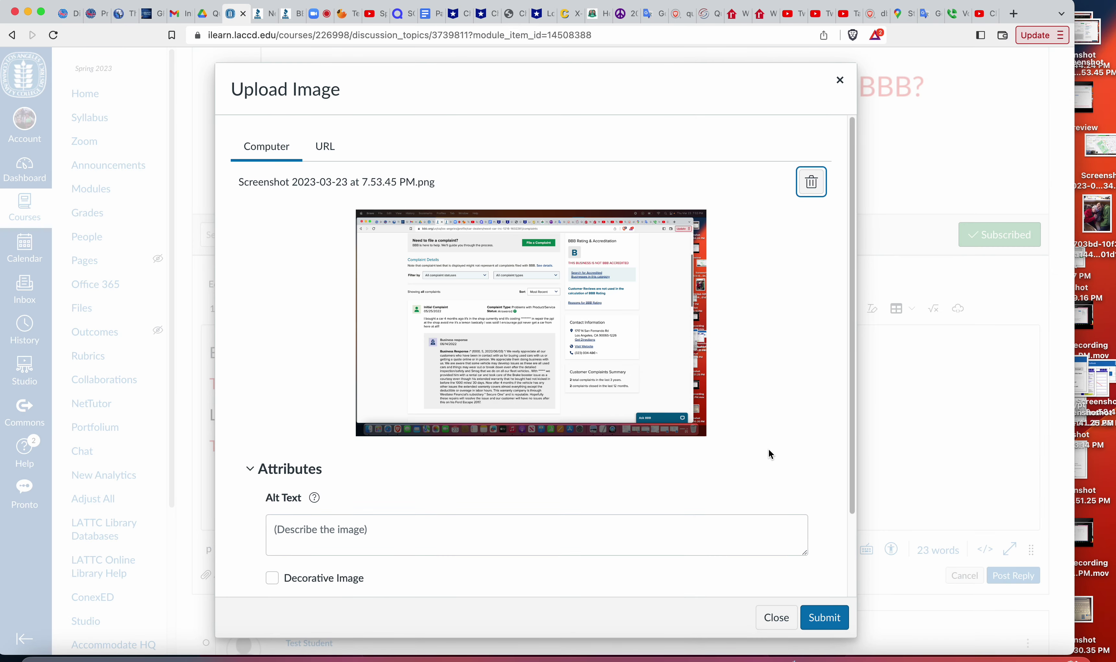
pyautogui.click(831, 611)
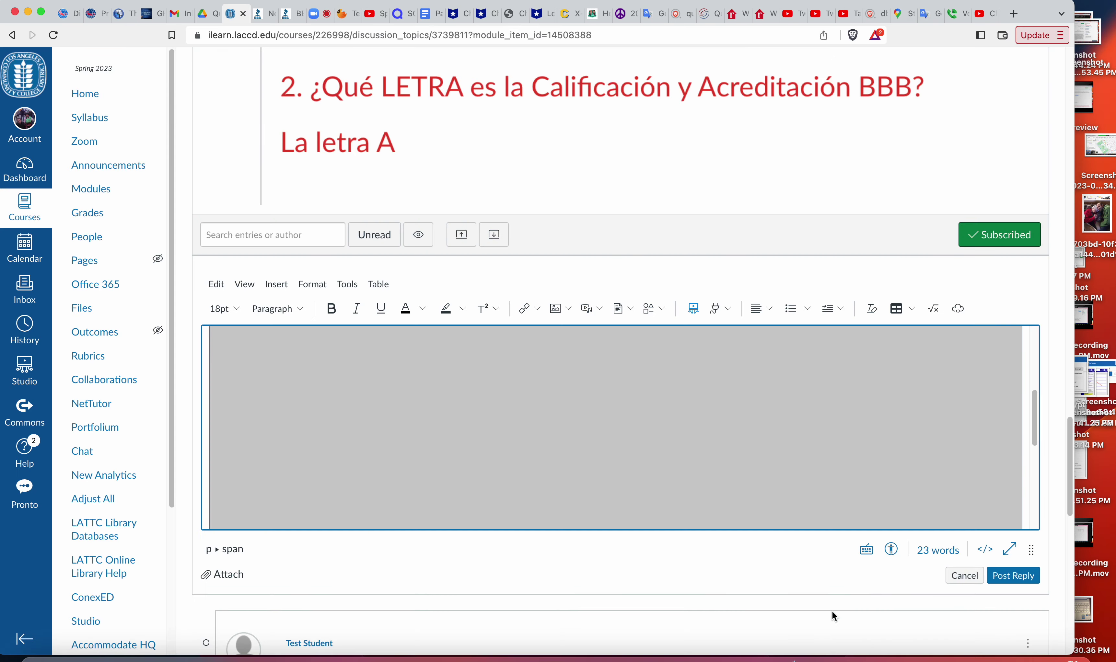